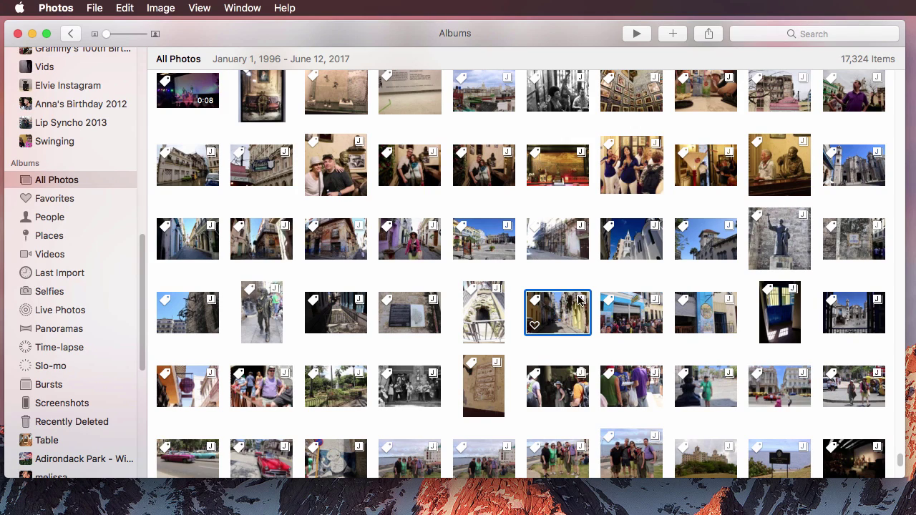
# Clear the selection, enlarge the All Photos thumbnails, and select the sunny Havana plaza photo
pyautogui.click(597, 277)
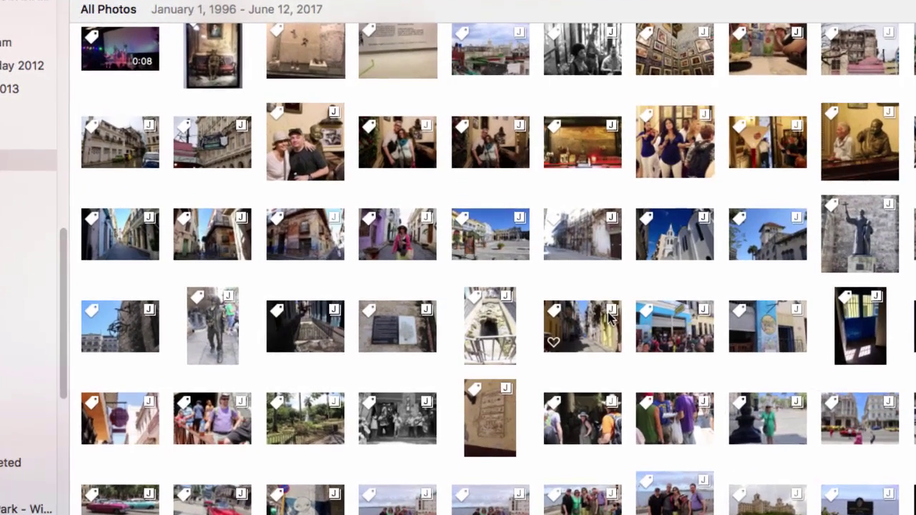
pyautogui.moveTo(610, 314)
pyautogui.press('super+equal')
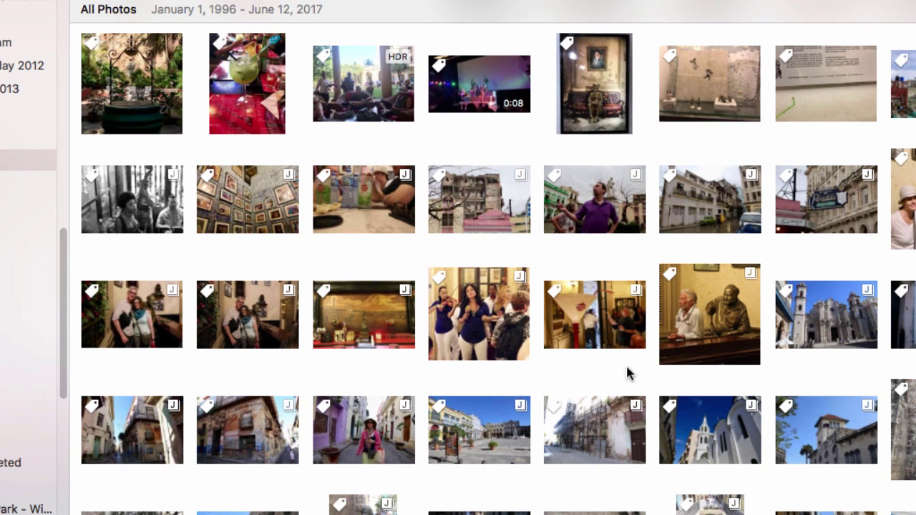
pyautogui.scroll(-1, 628, 372)
pyautogui.click(478, 388)
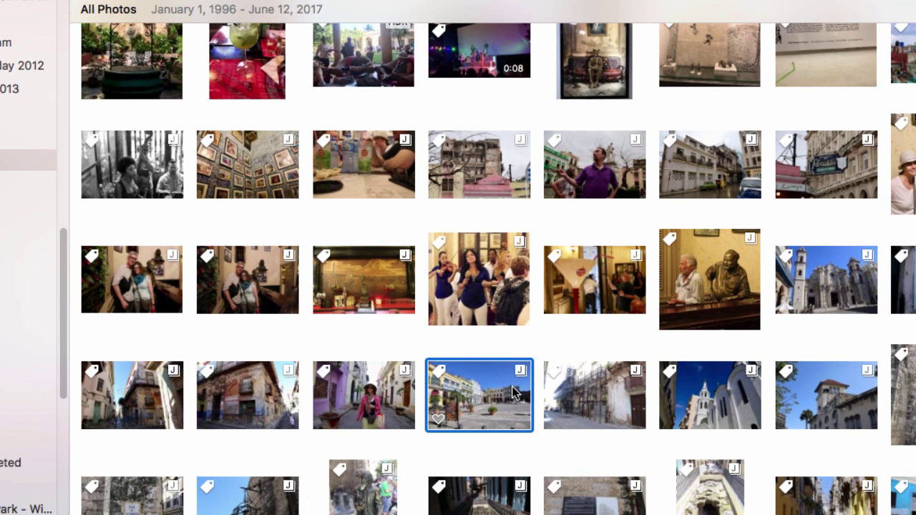
pyautogui.moveTo(521, 375)
# Show the Havana plaza photo full-size and glance at the Image menu without choosing anything
pyautogui.doubleClick(499, 388)
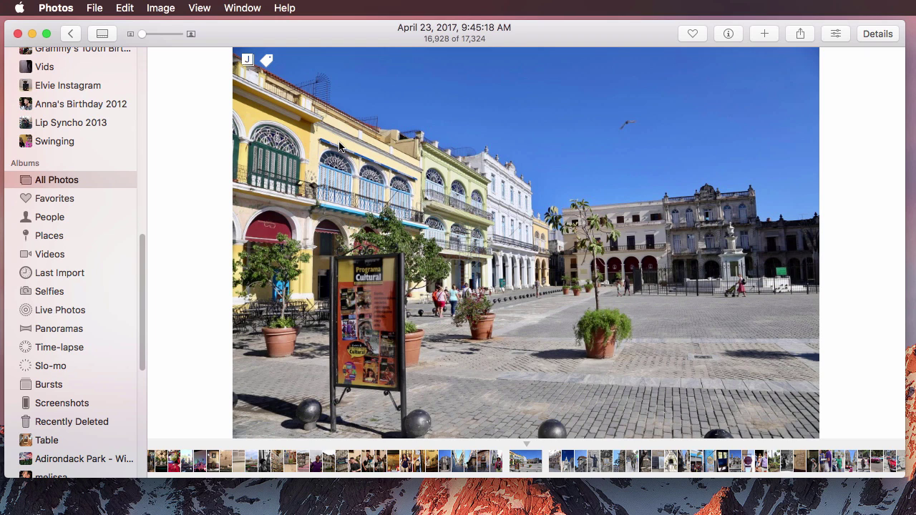
pyautogui.click(162, 8)
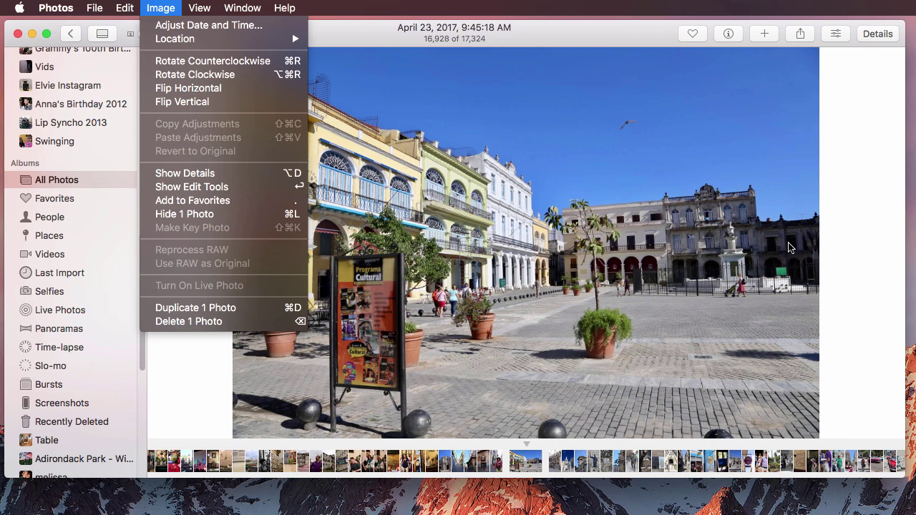
pyautogui.click(860, 233)
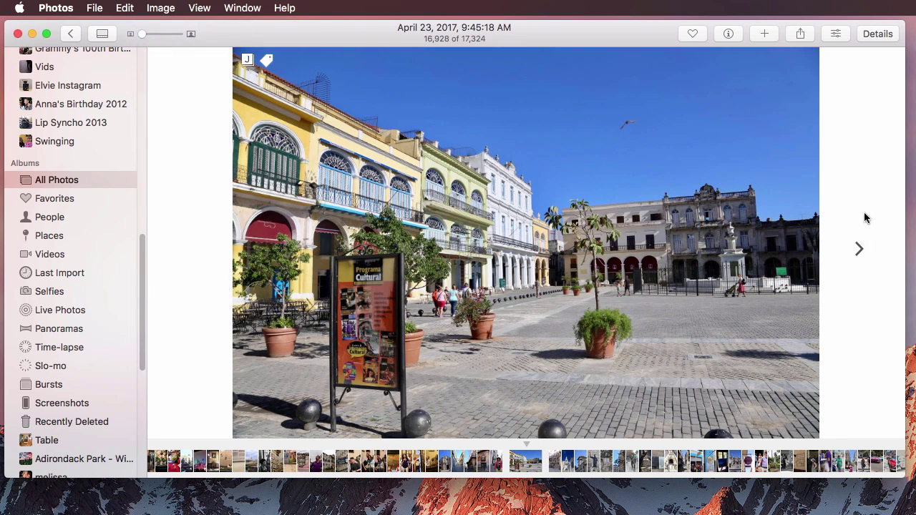
# In edit mode, apply Use RAW as Original to the plaza photo and finish editing
pyautogui.click(836, 34)
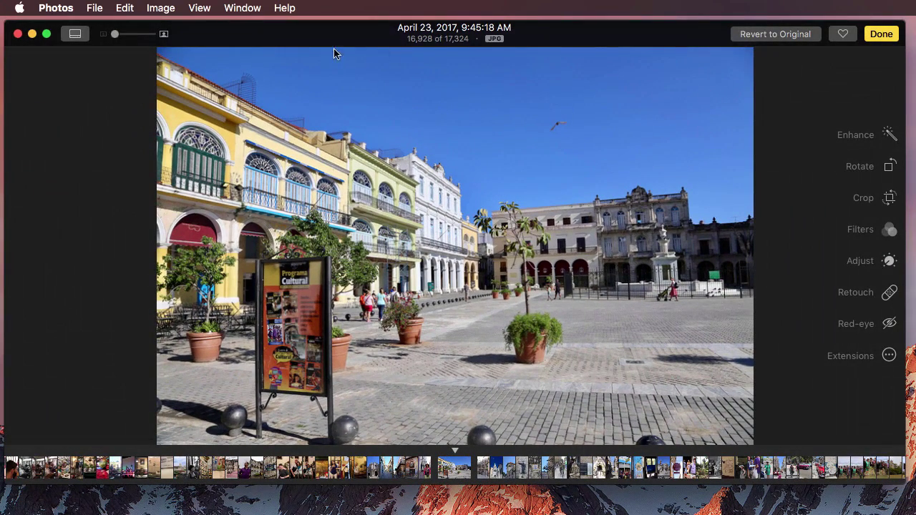
pyautogui.click(173, 8)
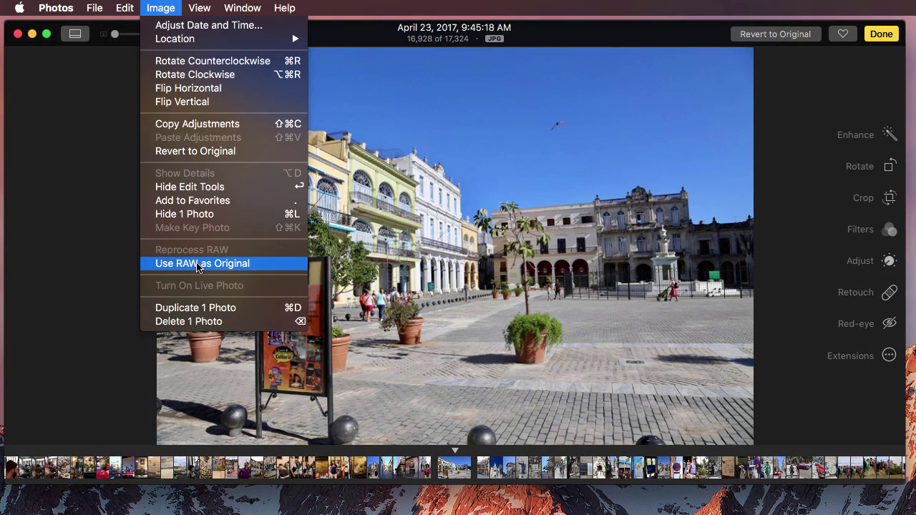
pyautogui.click(68, 261)
pyautogui.rightClick(399, 244)
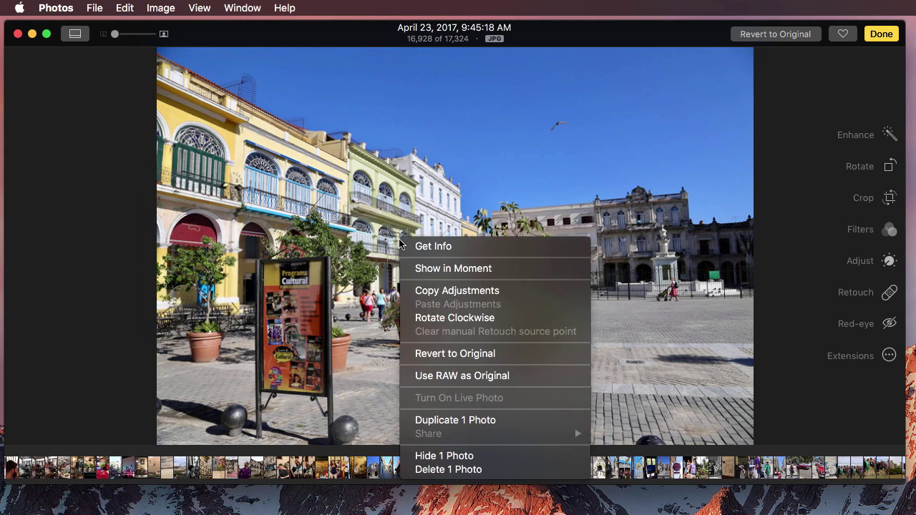
pyautogui.click(462, 373)
pyautogui.click(881, 34)
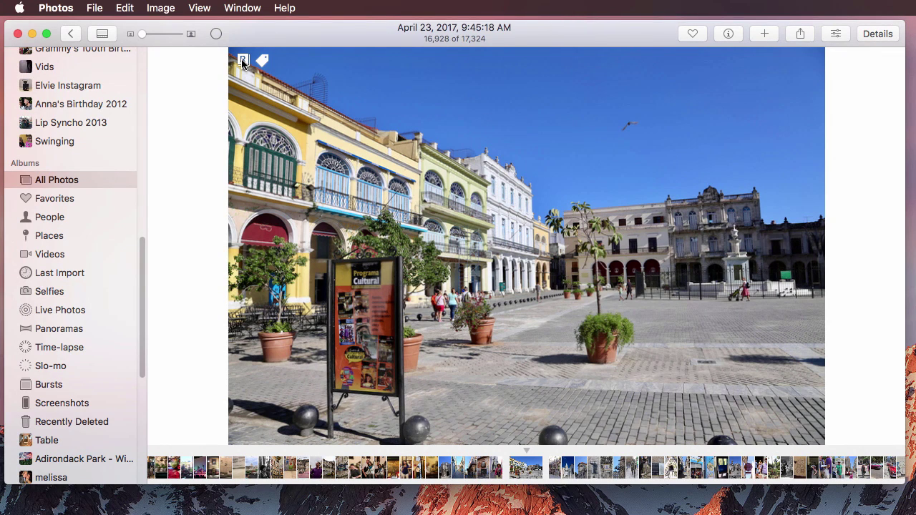
# Drag the Photos window to the bottom of the screen, uncovering Finder's Documents window
pyautogui.moveTo(244, 66)
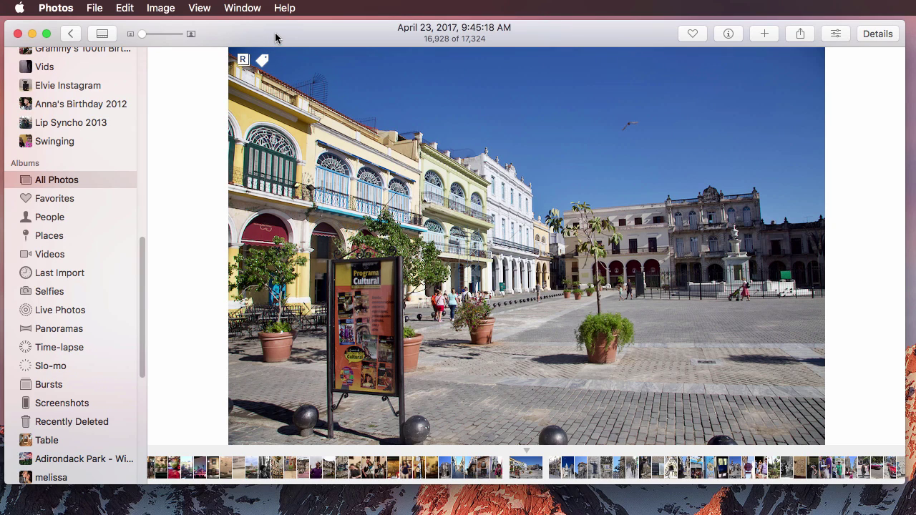
pyautogui.moveTo(276, 39); pyautogui.dragTo(275, 497)
# Switch to Finder's Pictures folder and right-click the 183.56 GB Photos Library mine package
pyautogui.click(493, 255)
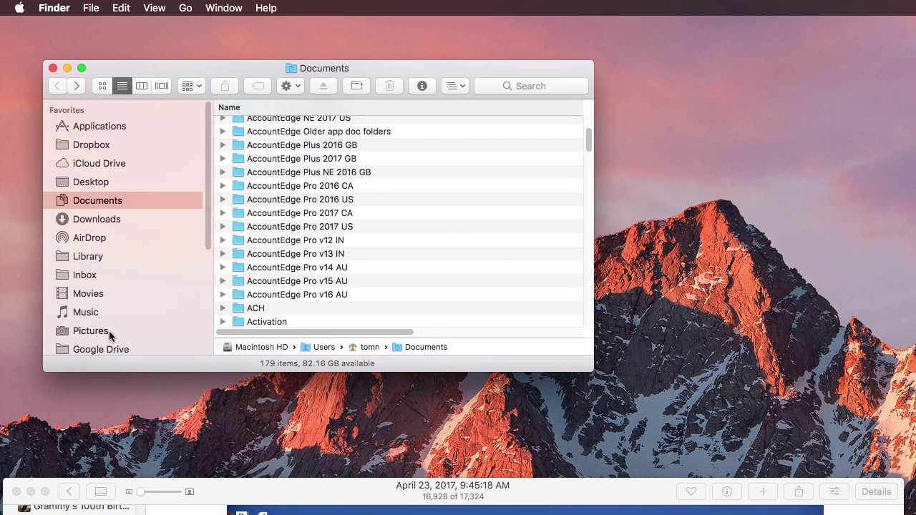
pyautogui.click(89, 332)
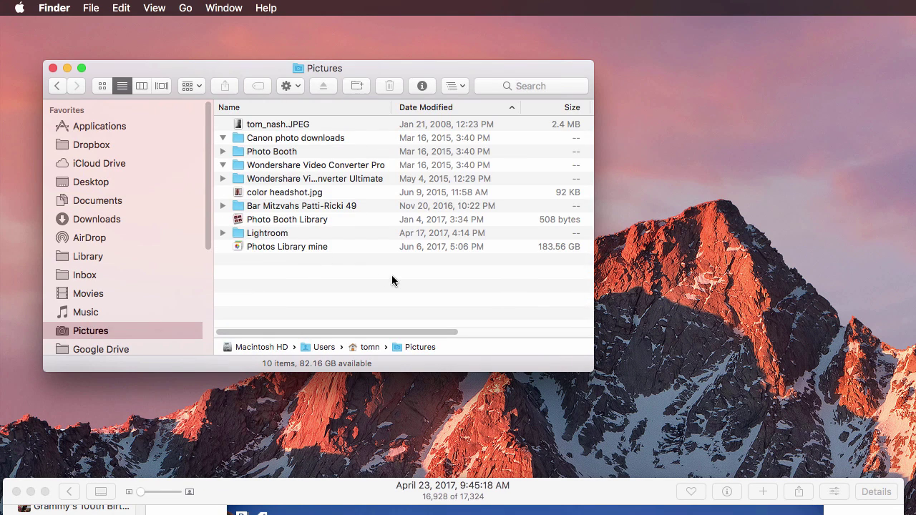
pyautogui.click(287, 247)
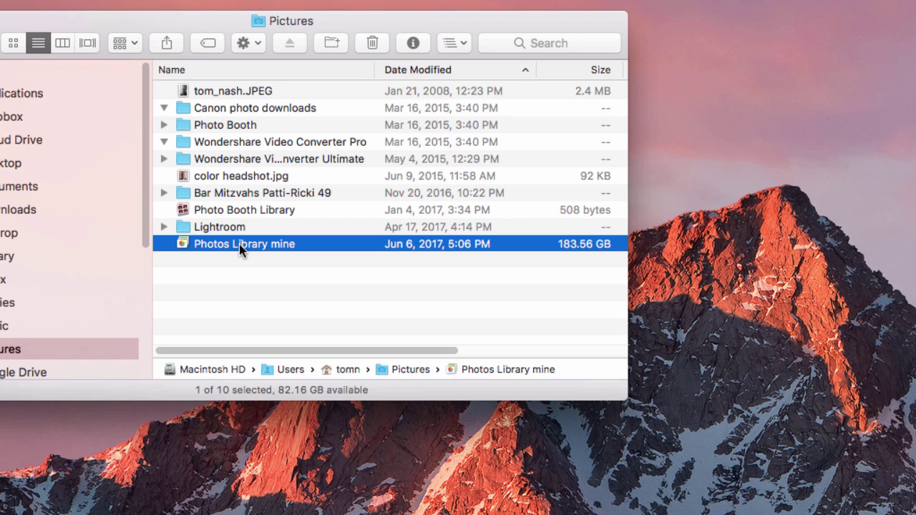
pyautogui.rightClick(239, 244)
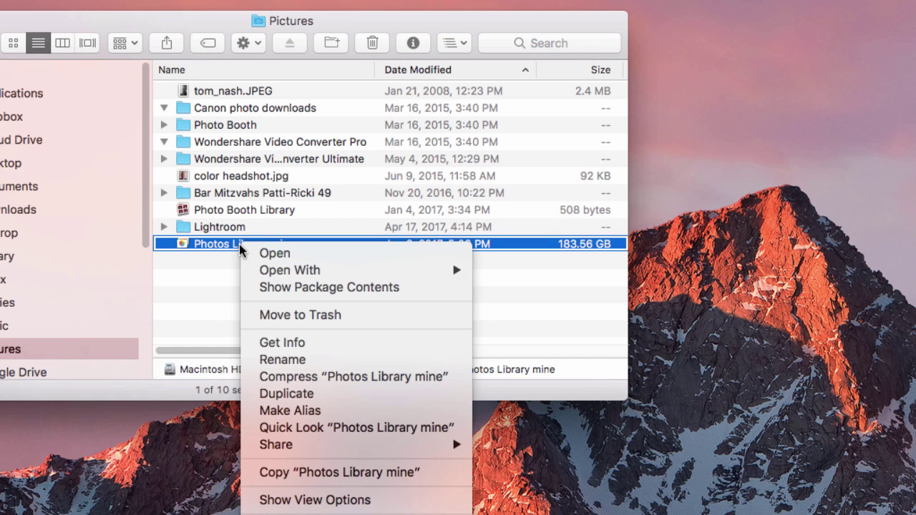
# Reselect Photos Library mine and bring up its shortcut menu once more
pyautogui.click(224, 252)
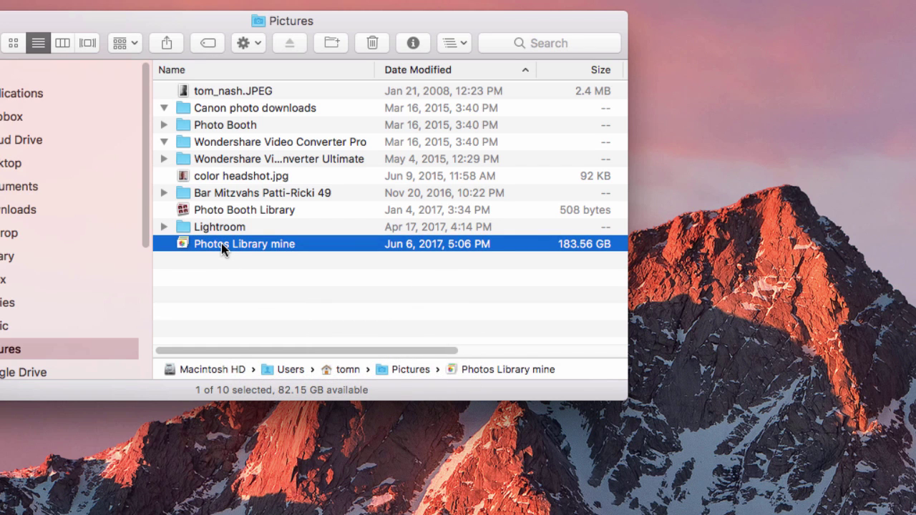
pyautogui.keyDown('super'); pyautogui.click(221, 243); pyautogui.keyUp('super')
pyautogui.click(221, 244)
pyautogui.keyDown('super'); pyautogui.click(221, 243); pyautogui.keyUp('super')
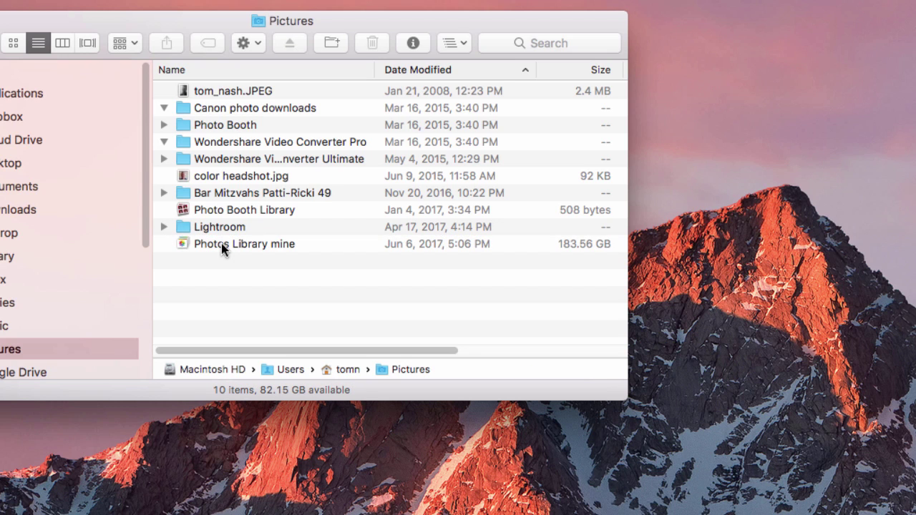
pyautogui.click(221, 244)
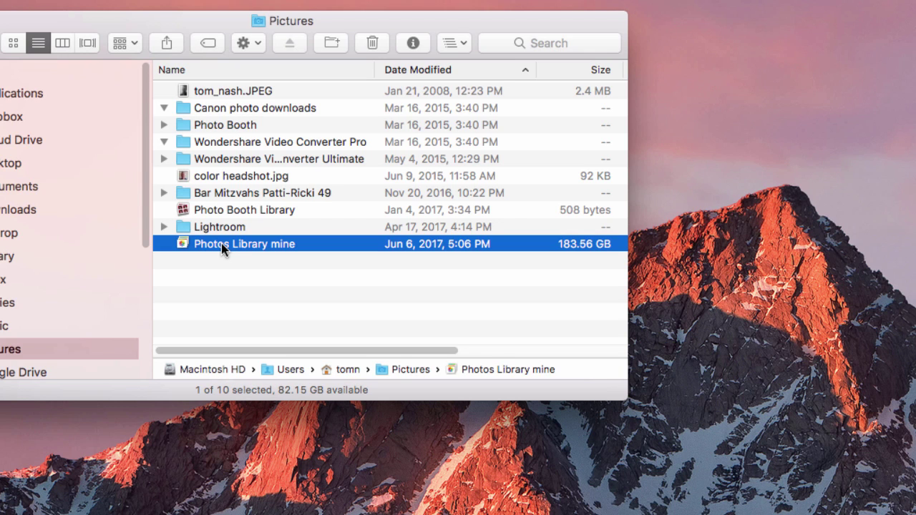
pyautogui.rightClick(221, 247)
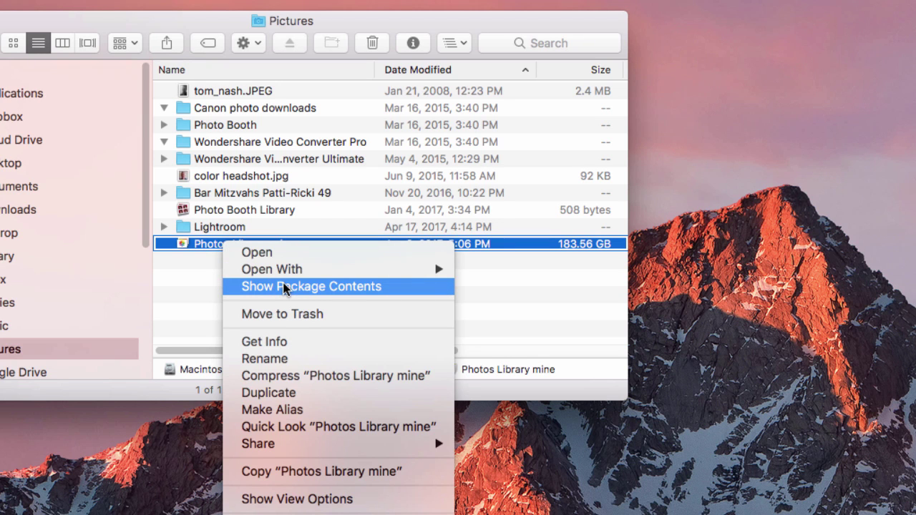
pyautogui.click(204, 244)
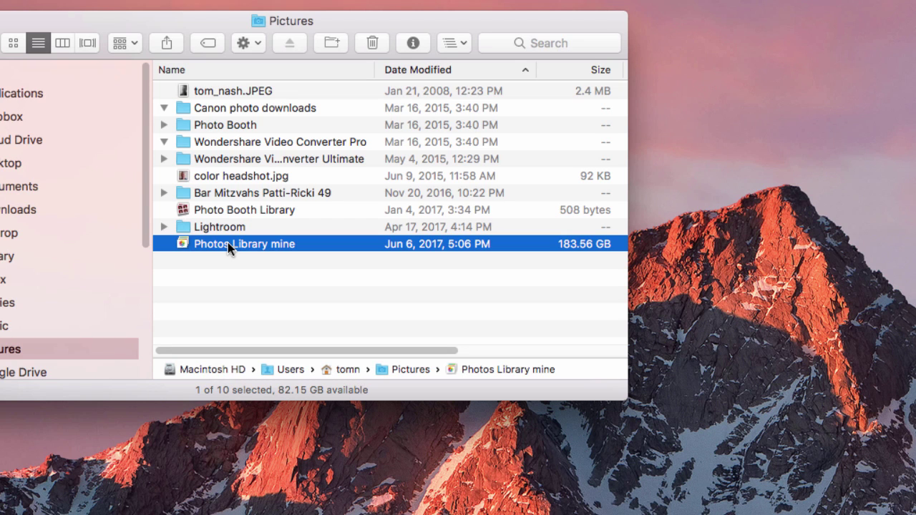
pyautogui.rightClick(228, 244)
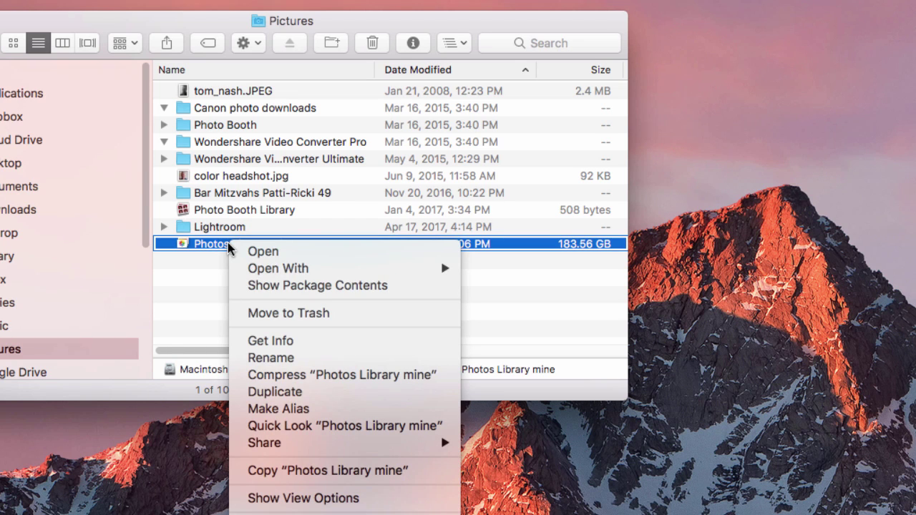
# Show Package Contents of Photos Library mine, then return Photos to All Photos and hide it
pyautogui.click(291, 288)
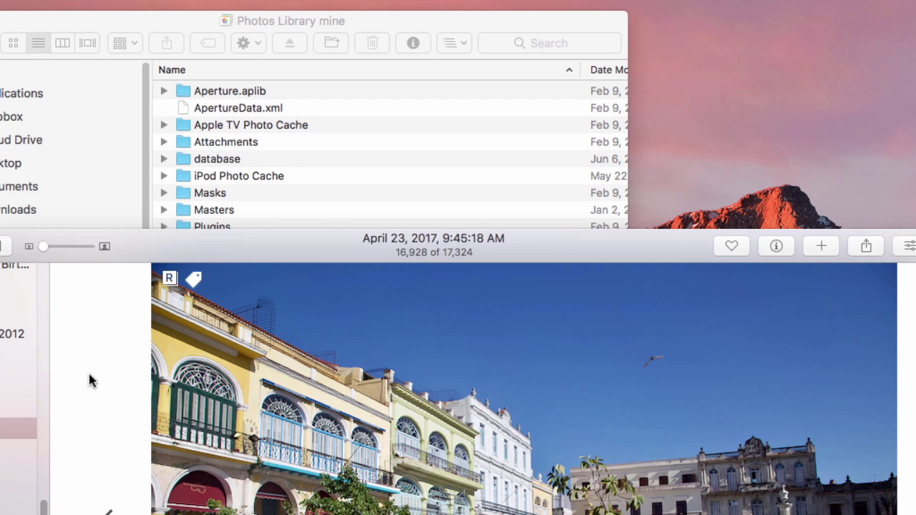
pyautogui.press('Escape')
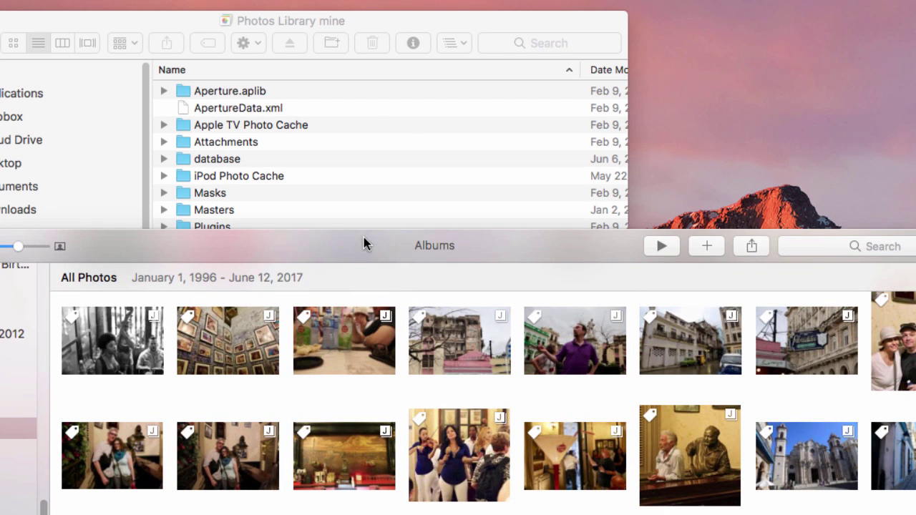
pyautogui.press('super+q')
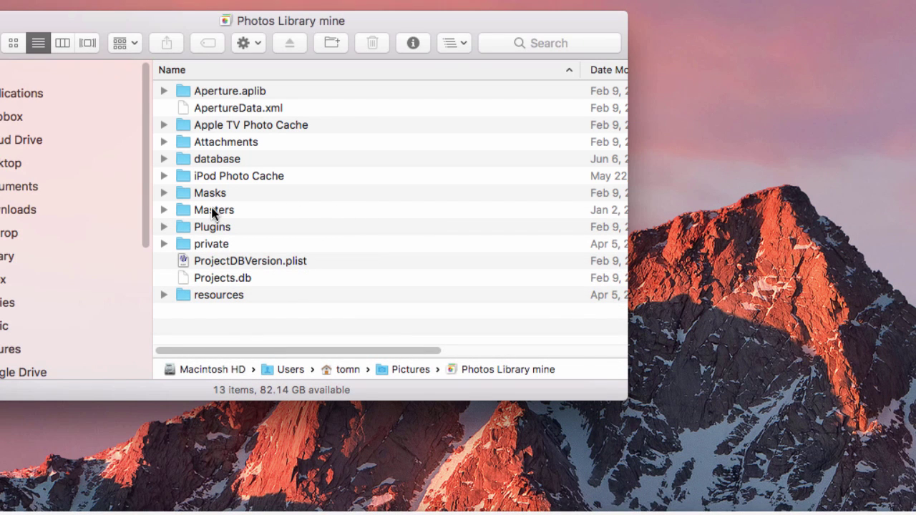
# Drill down from Masters through the 2017, 04 and 24 folders
pyautogui.doubleClick(212, 211)
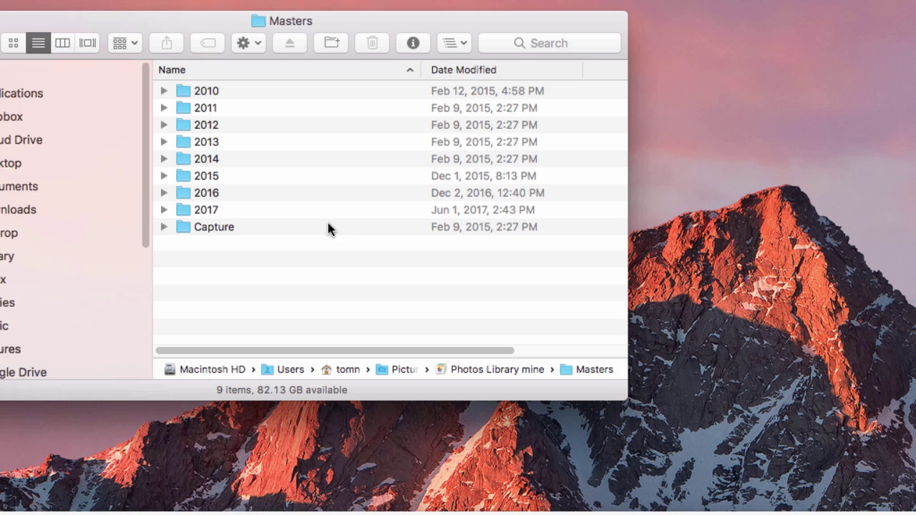
pyautogui.click(207, 210)
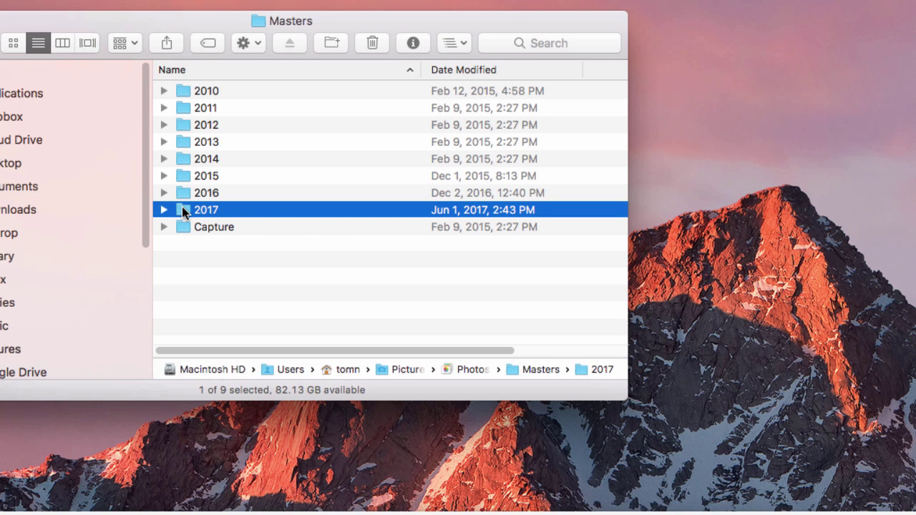
pyautogui.doubleClick(182, 208)
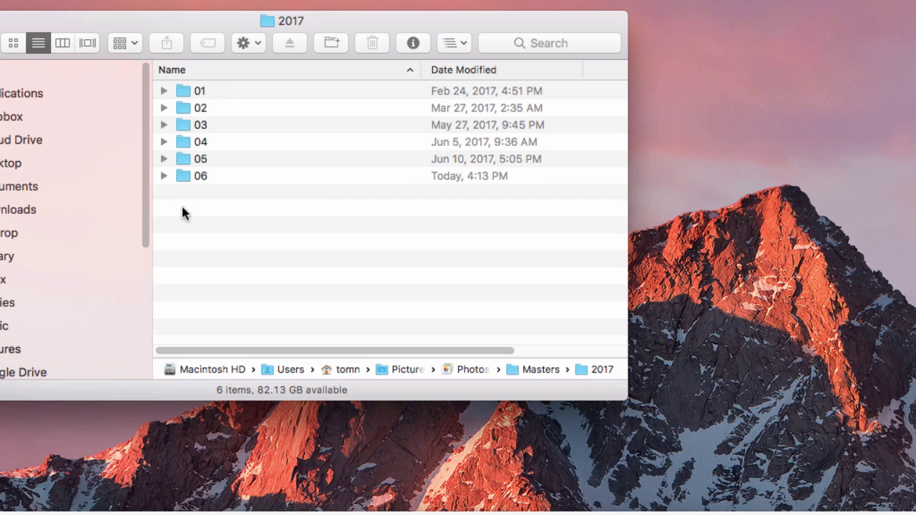
pyautogui.doubleClick(184, 144)
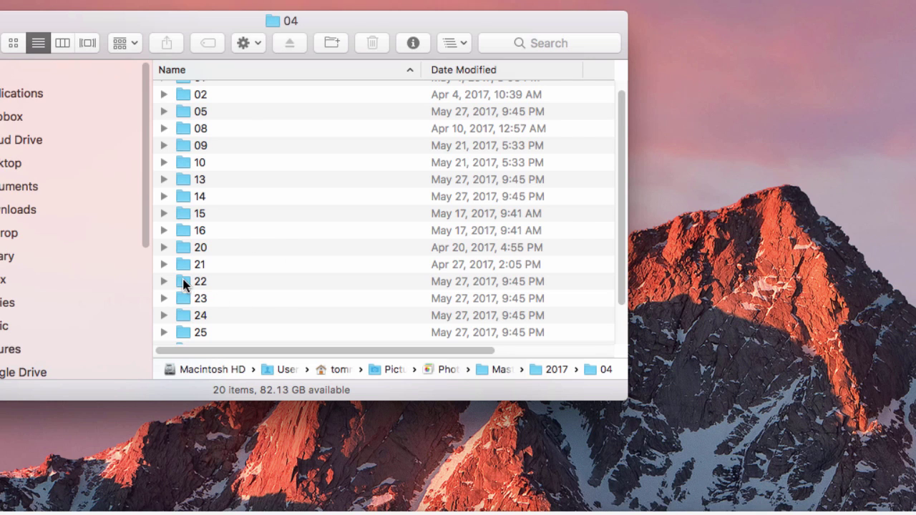
pyautogui.doubleClick(183, 316)
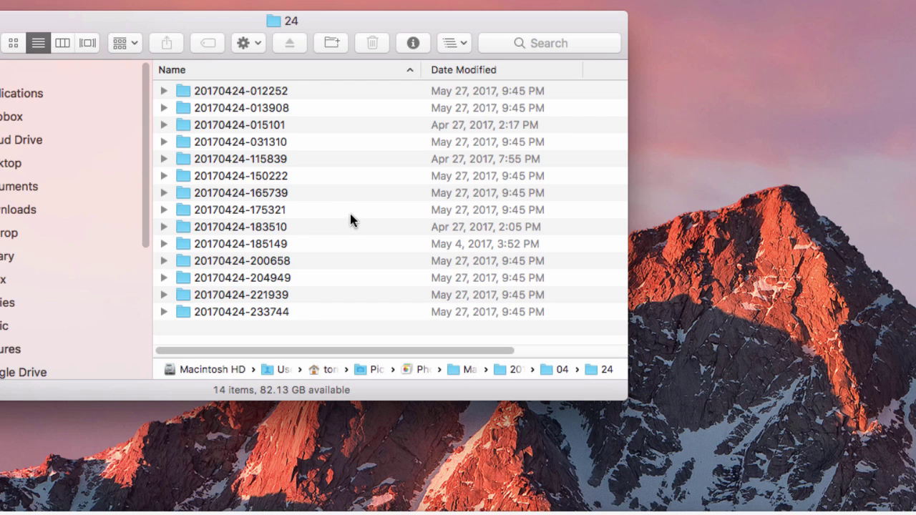
pyautogui.doubleClick(233, 227)
pyautogui.press('super+[')
pyautogui.doubleClick(245, 243)
pyautogui.press('super+[')
pyautogui.doubleClick(259, 265)
pyautogui.press('super+[')
pyautogui.doubleClick(242, 143)
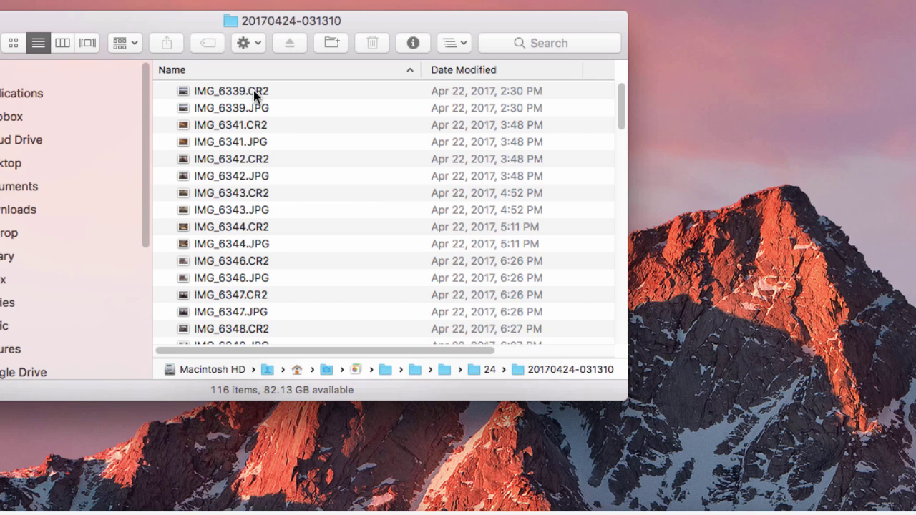
pyautogui.click(223, 109)
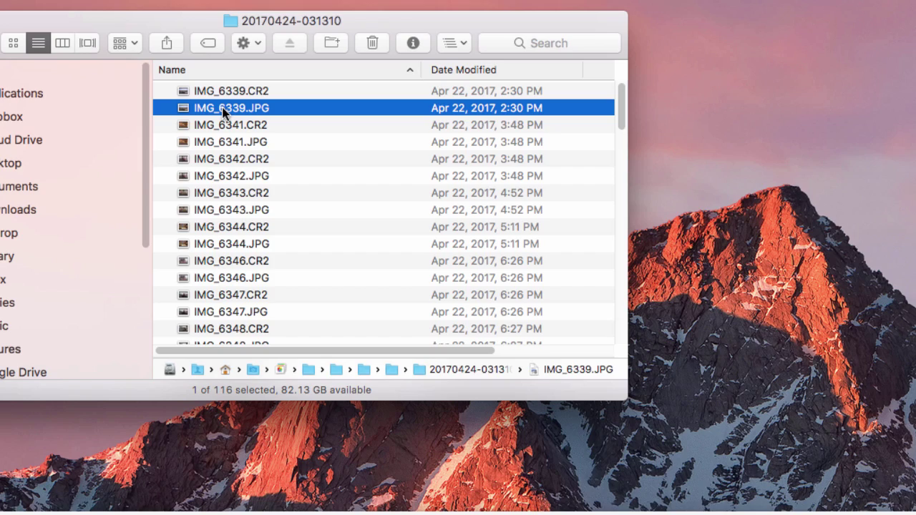
pyautogui.press('space')
pyautogui.click(221, 91)
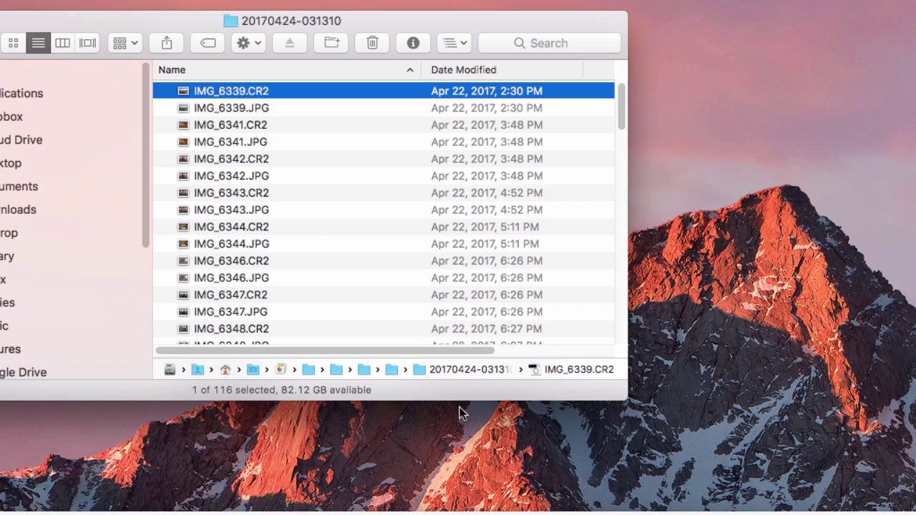
# Bring Photos forward, select the ruined-building photo to check its RAW+JPEG badge, then minimize Photos
pyautogui.press('super+Tab')
pyautogui.moveTo(557, 115); pyautogui.dragTo(547, 56)
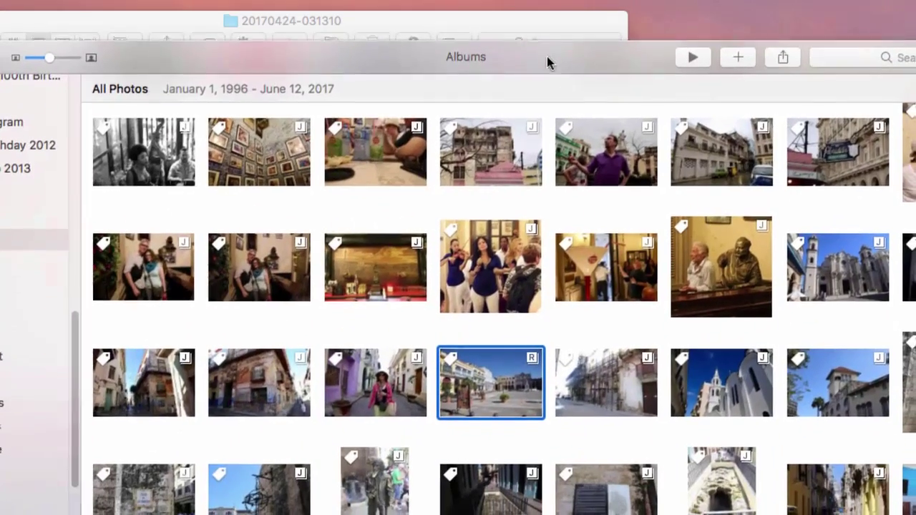
pyautogui.scroll(-5, 558, 331)
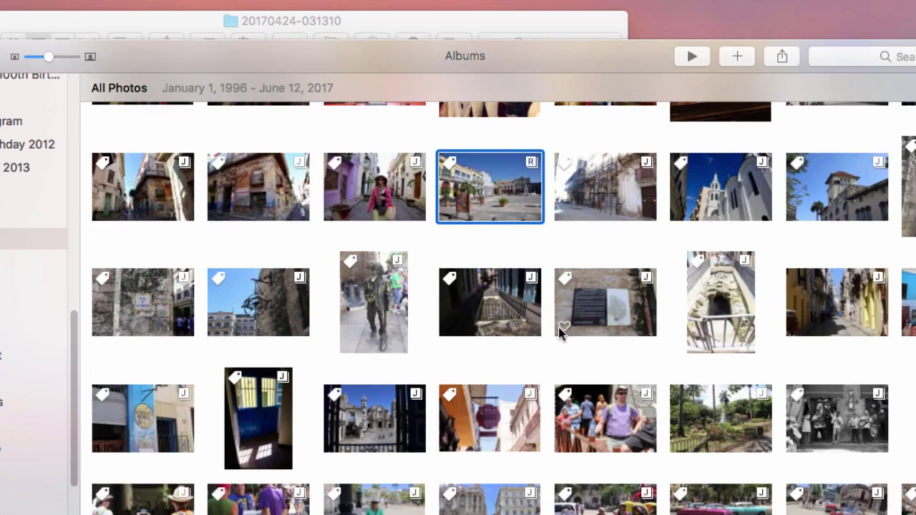
pyautogui.scroll(10, 560, 333)
pyautogui.scroll(8, 560, 333)
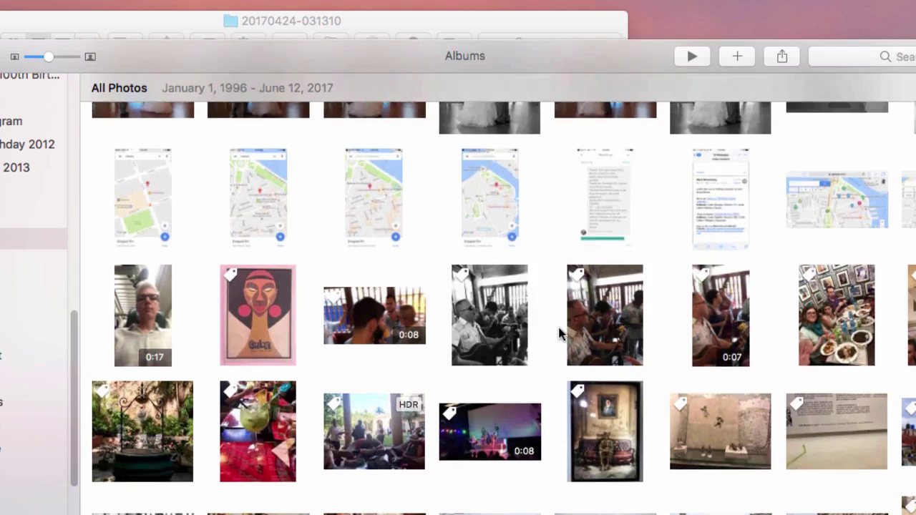
pyautogui.scroll(-12, 559, 333)
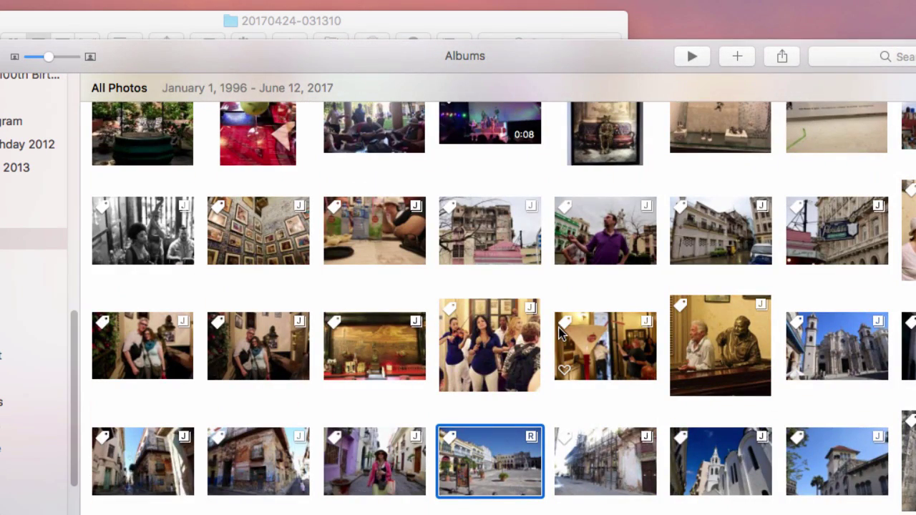
pyautogui.click(504, 234)
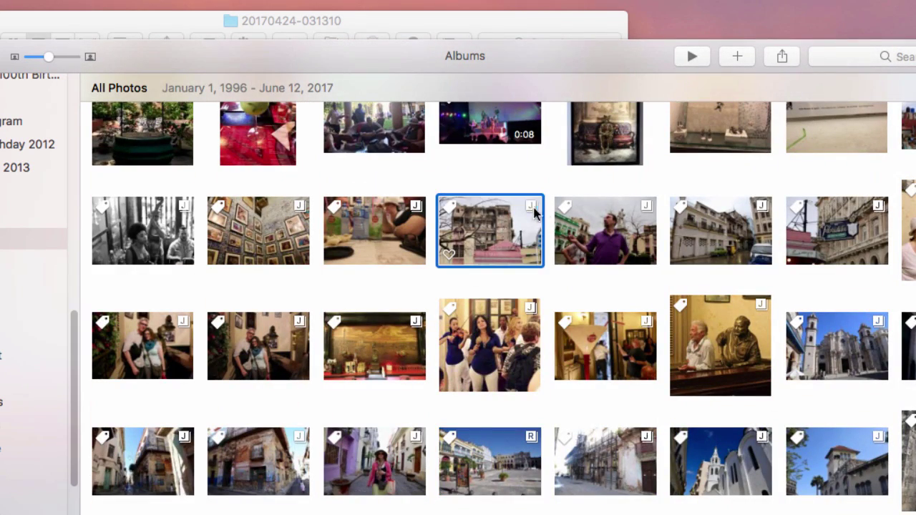
pyautogui.moveTo(530, 207)
pyautogui.scroll(3, 493, 233)
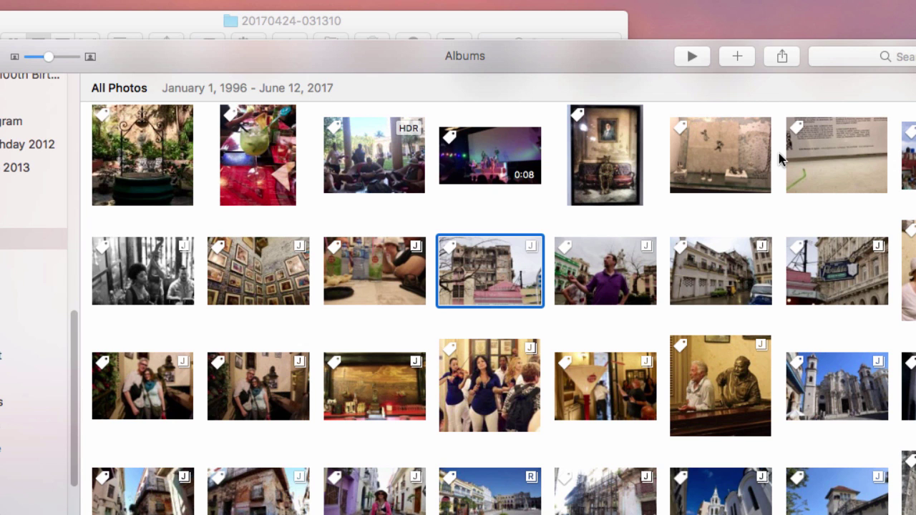
pyautogui.doubleClick(590, 57)
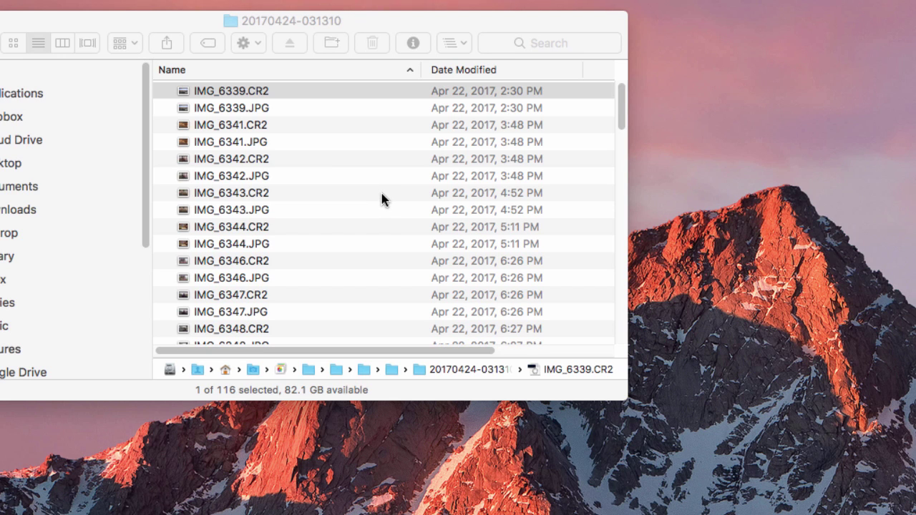
pyautogui.click(184, 95)
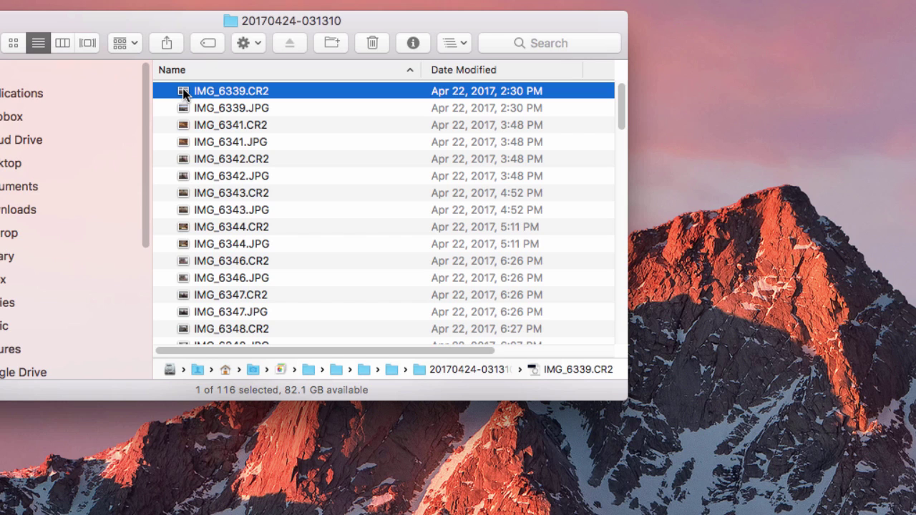
pyautogui.moveTo(184, 93); pyautogui.dragTo(758, 169)
pyautogui.press('alt')
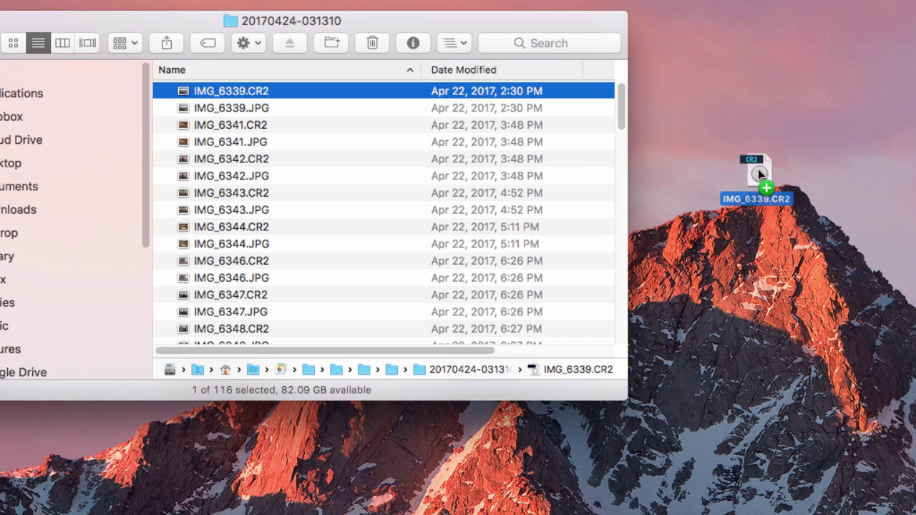
pyautogui.moveTo(758, 169); pyautogui.dragTo(758, 168)
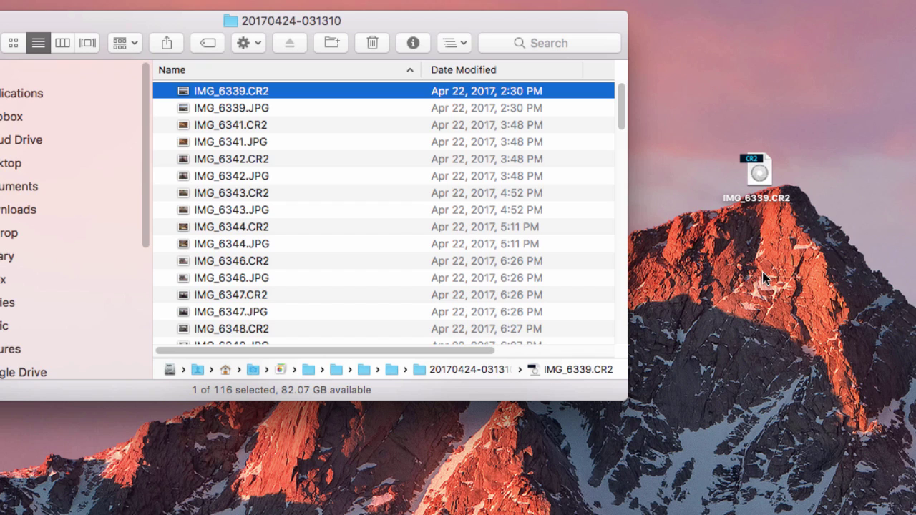
# Drop another IMG_6339.CR2 copy on the desktop and resolve the duplicate-name conflict
pyautogui.click(218, 91)
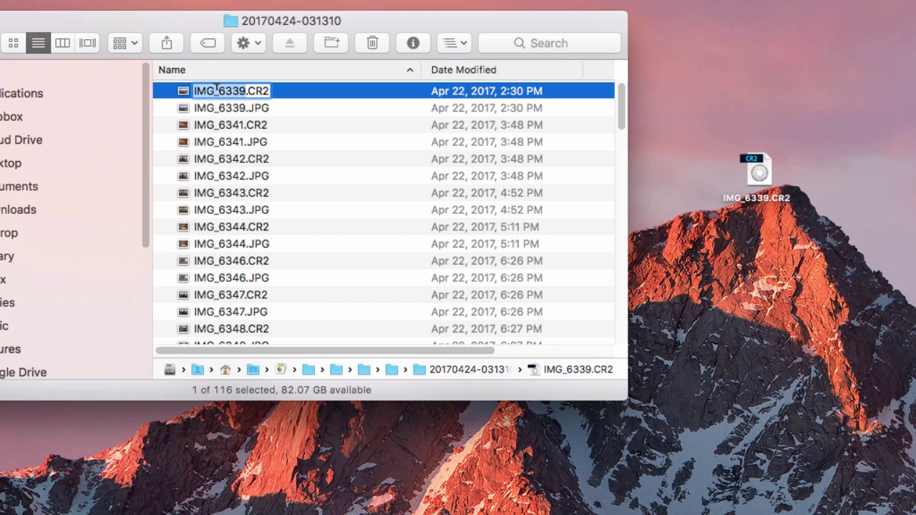
pyautogui.click(183, 94)
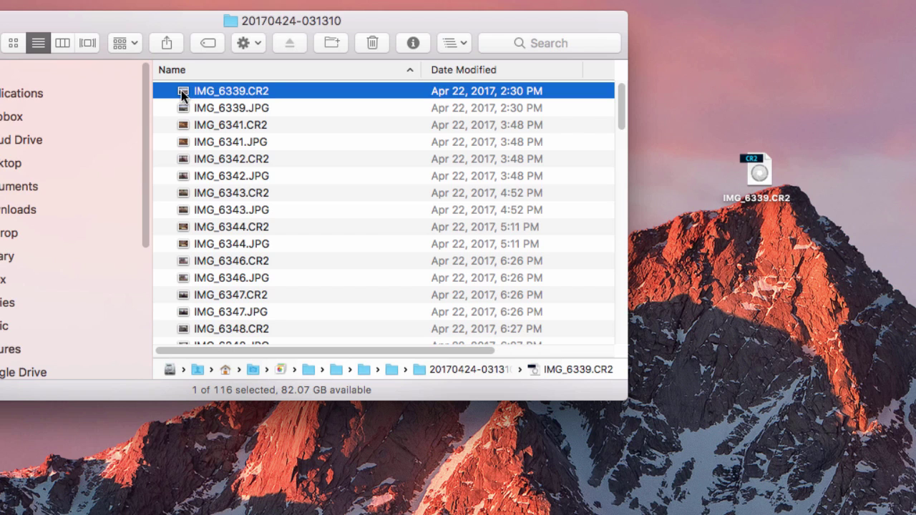
pyautogui.click(705, 88)
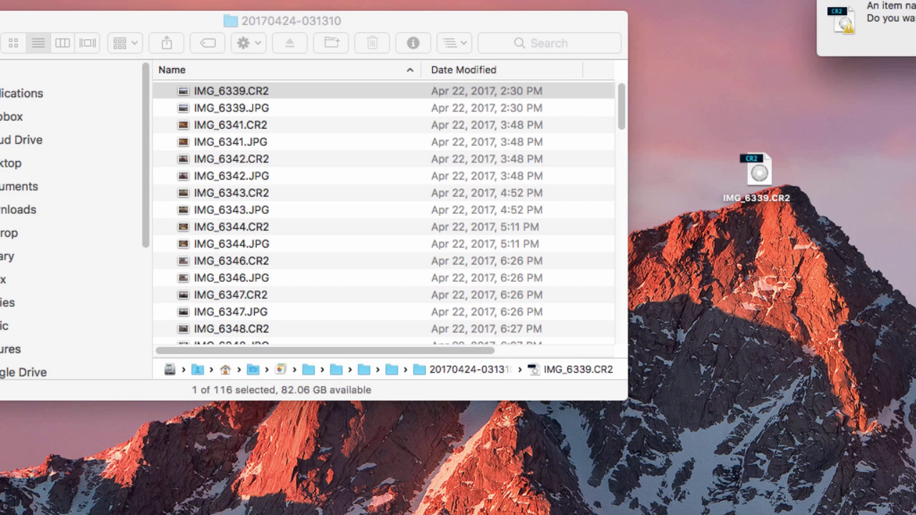
pyautogui.click(888, 37)
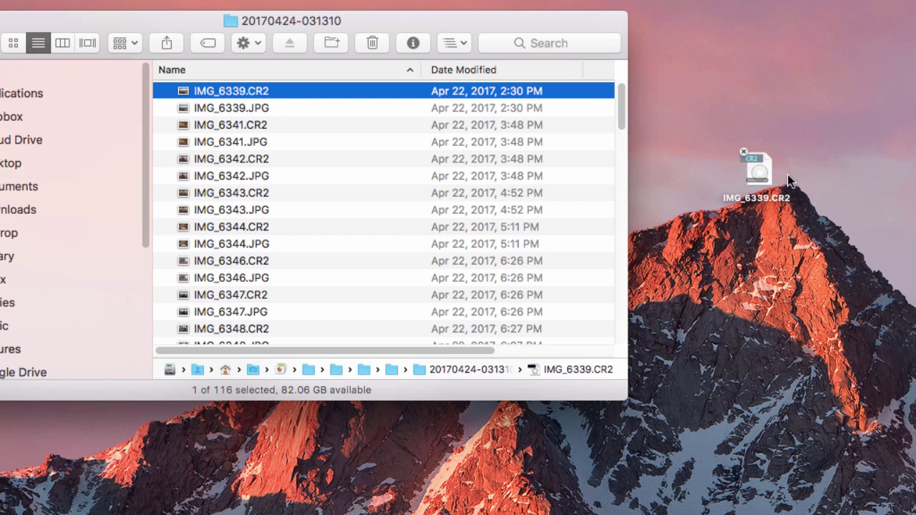
pyautogui.click(768, 248)
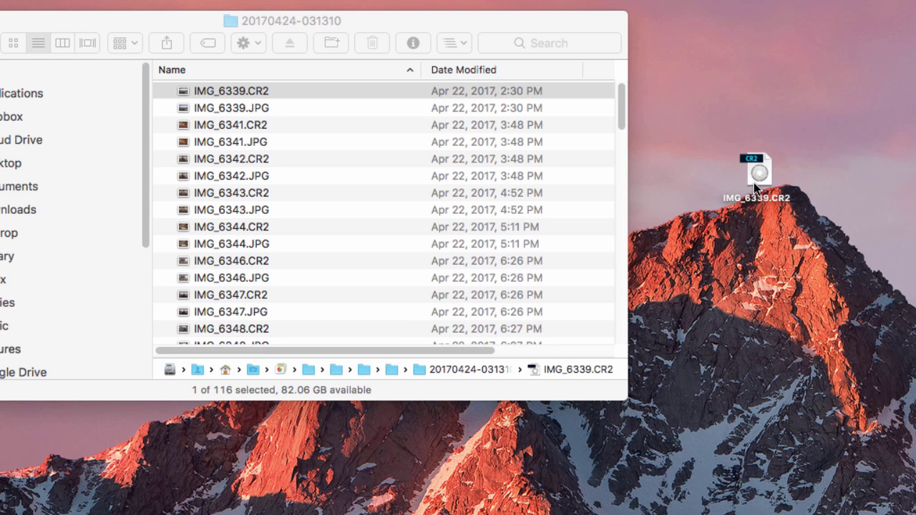
# Navigate up to the 04 month folder and Option-drag a copy of folder 24 onto the desktop
pyautogui.click(424, 20)
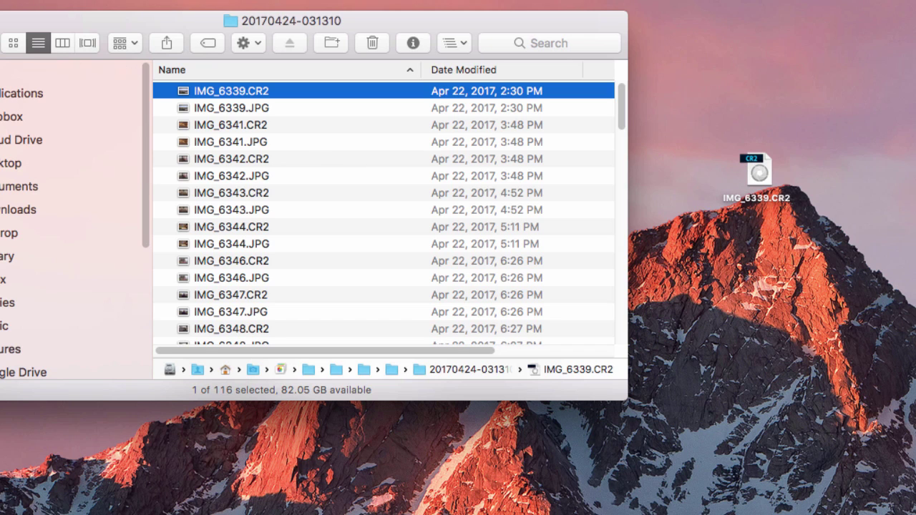
pyautogui.press('super+Up')
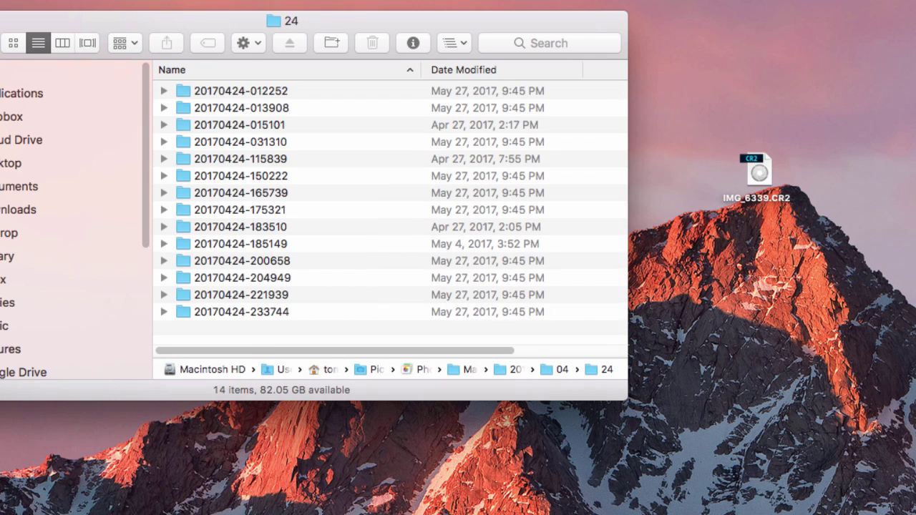
pyautogui.click(228, 93)
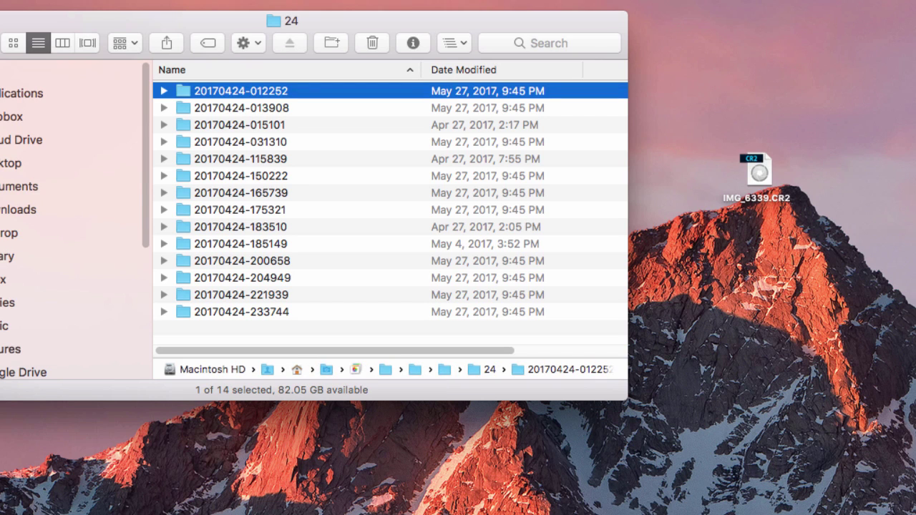
pyautogui.press('super+bracketleft')
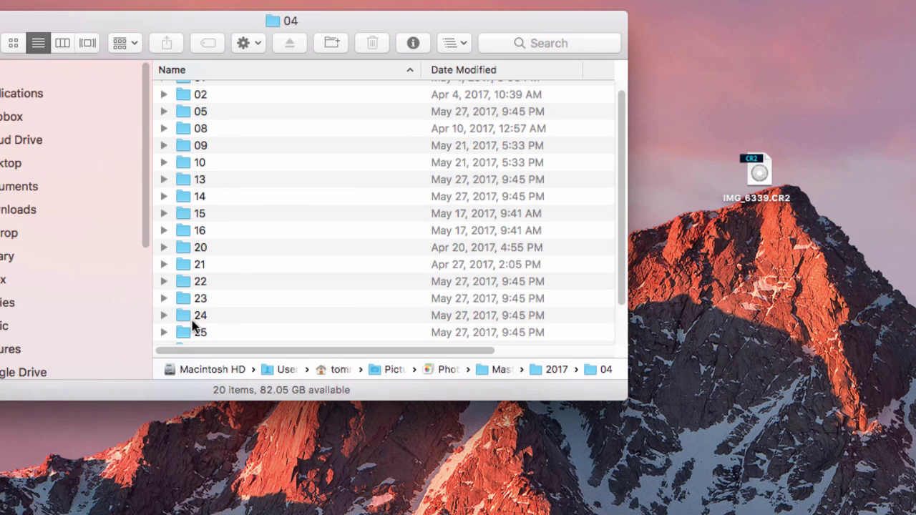
pyautogui.moveTo(184, 320); pyautogui.dragTo(827, 283)
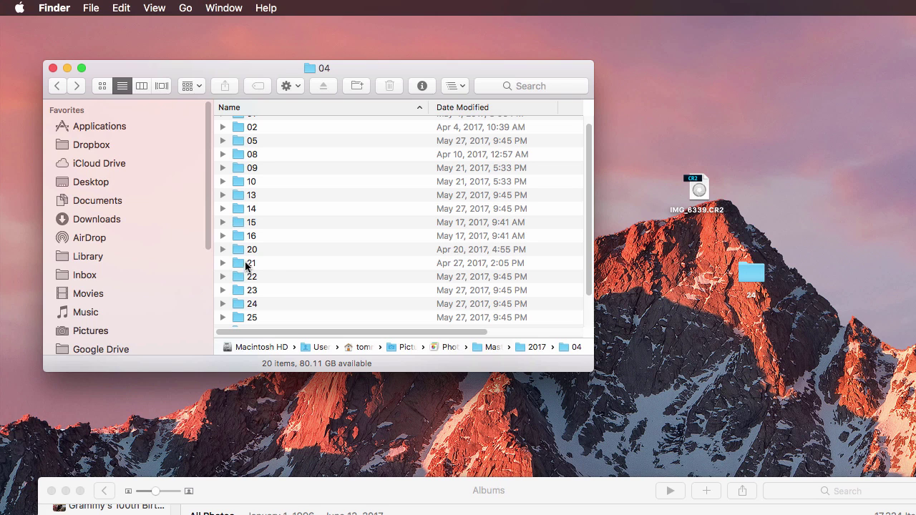
# Select the desktop copies of IMG_6339.CR2 and folder 24 and move them to the Trash
pyautogui.moveTo(670, 149); pyautogui.dragTo(796, 296)
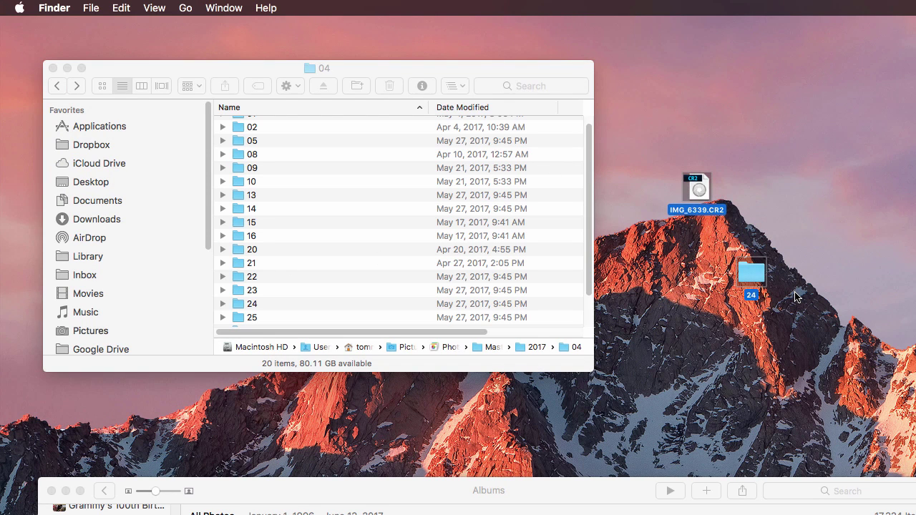
pyautogui.press('super+BackSpace')
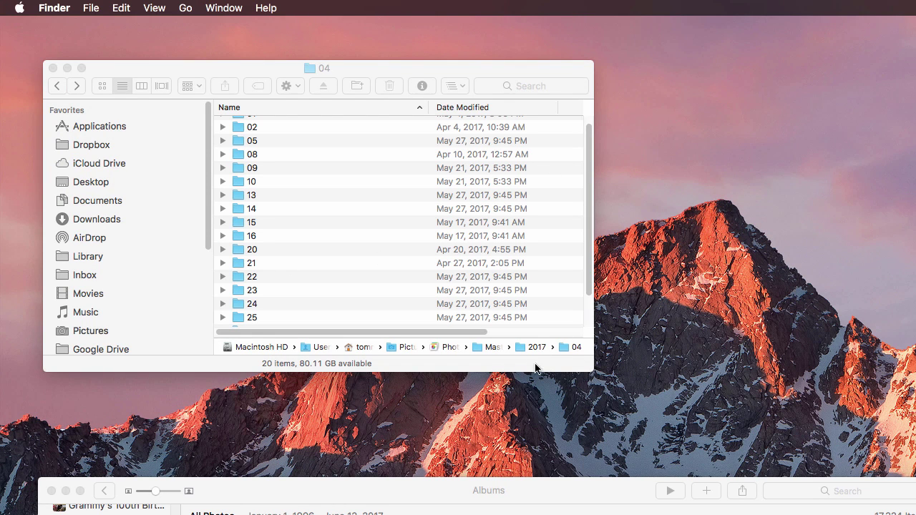